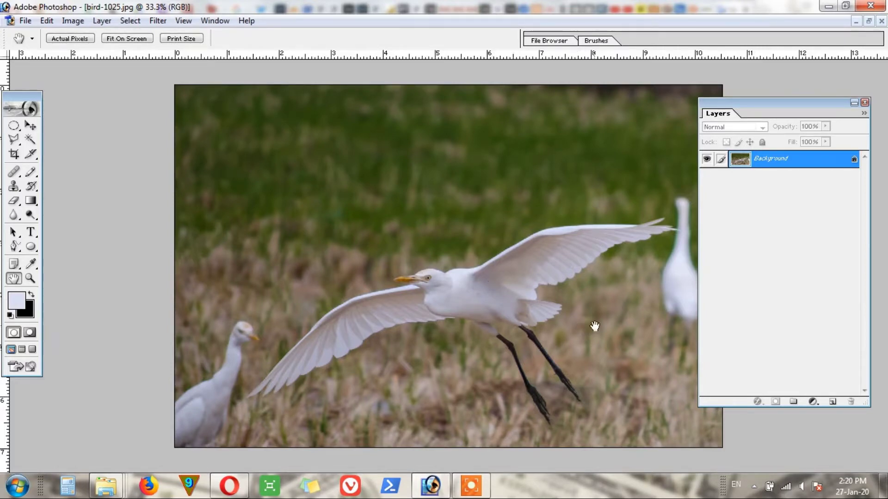
Try the Auto Levels adjustment on the flying bird photo and undo it
click(73, 20)
mouse_move(94, 55)
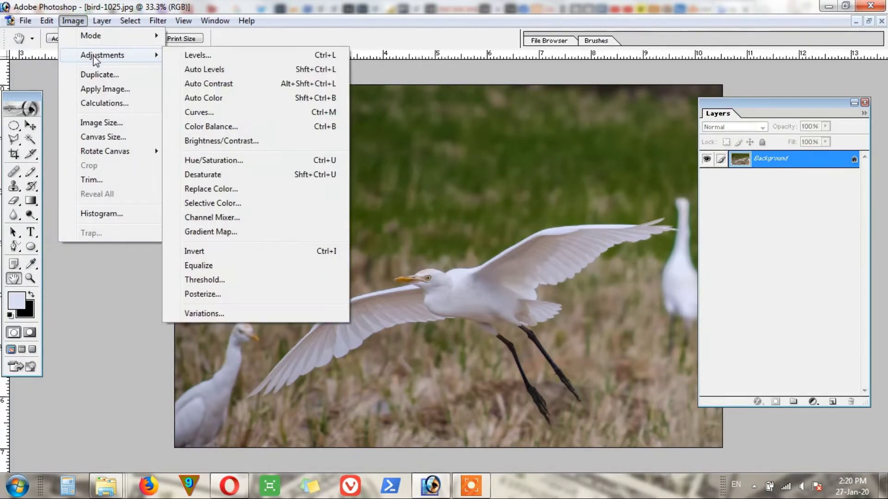
click(214, 69)
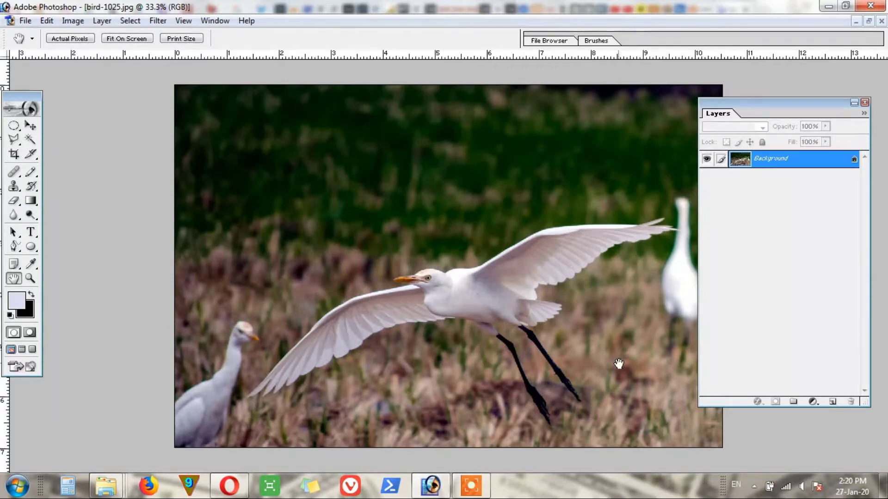
key(ctrl+z)
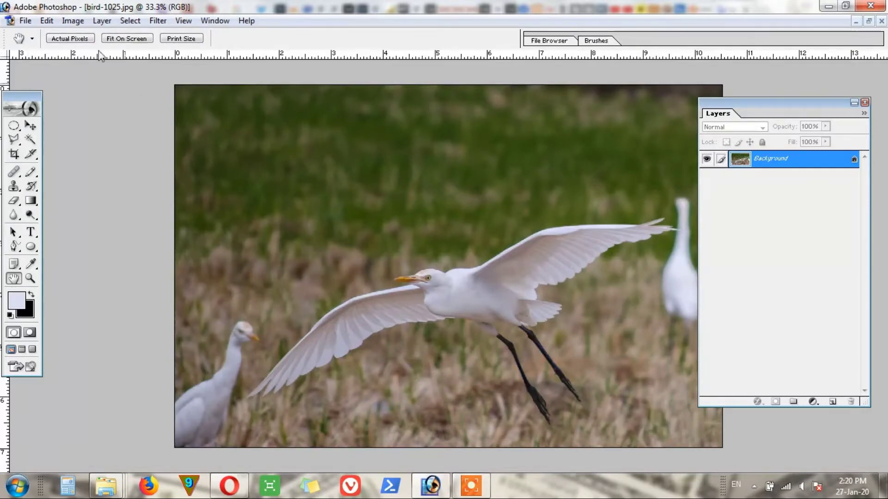
click(72, 21)
mouse_move(99, 59)
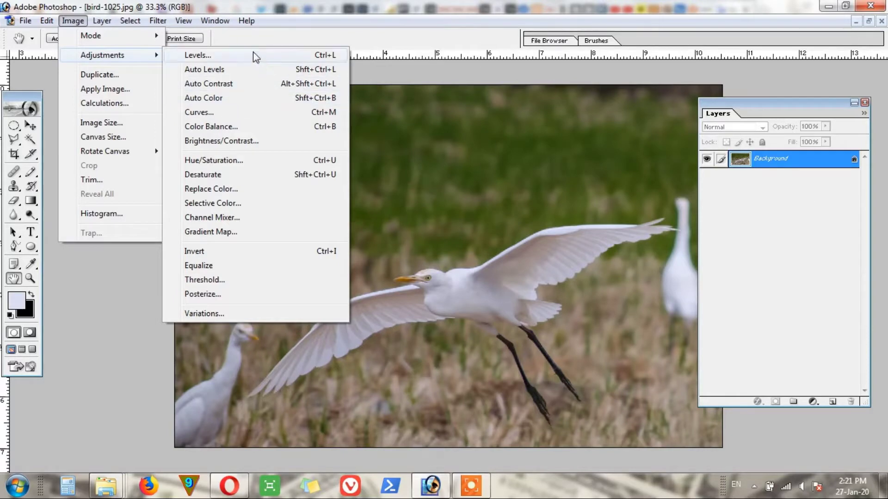
click(782, 209)
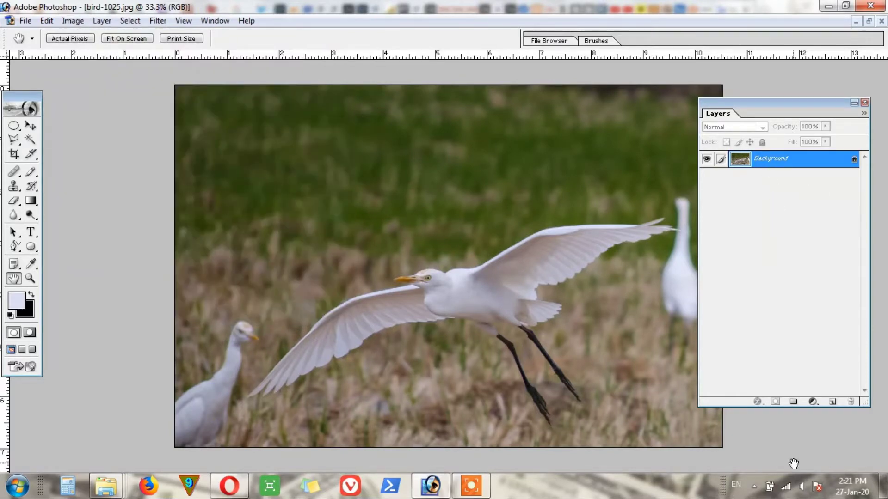
Add a Levels adjustment layer above the bird photo's background, keeping the flying bird clear of the dialog
click(811, 403)
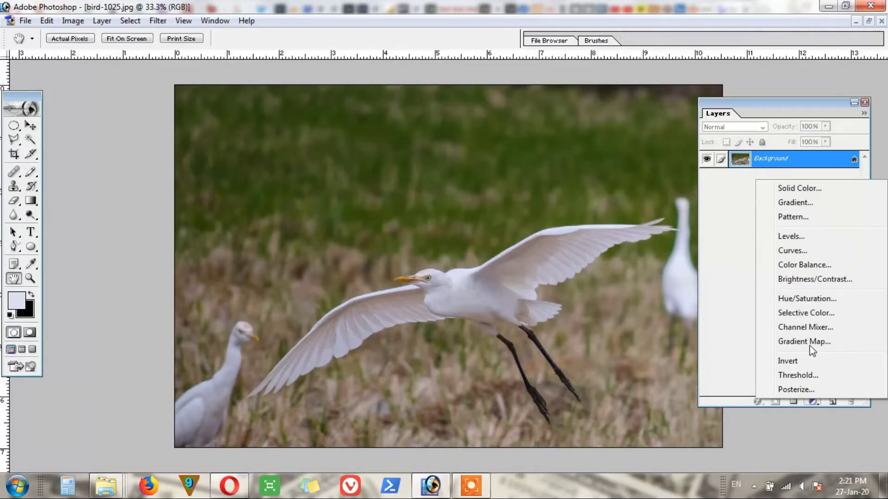
click(795, 236)
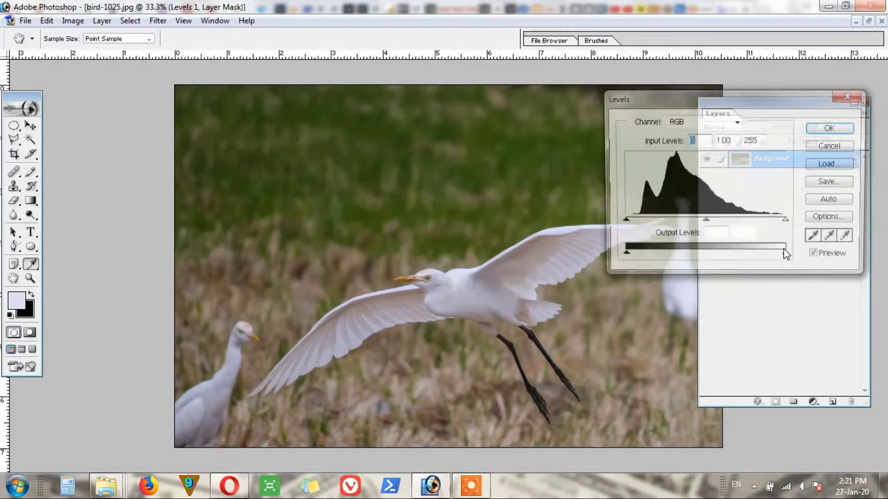
drag(708, 98, 610, 34)
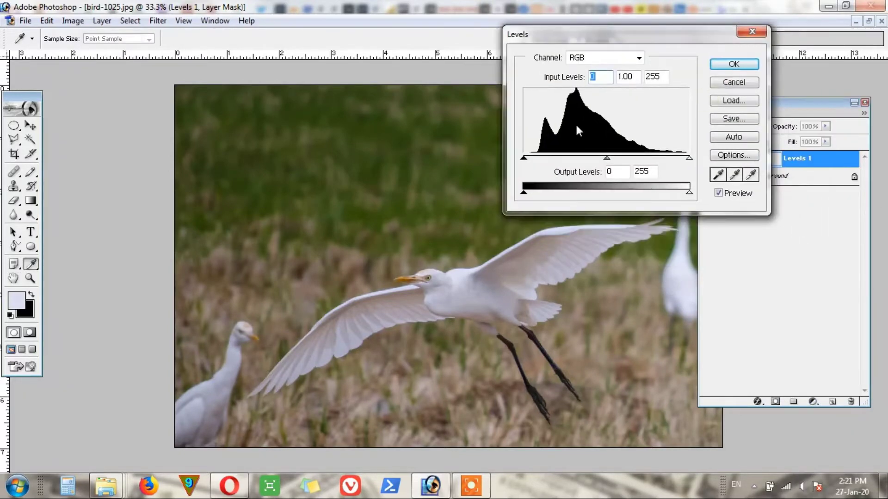
Try a midtone input level of 0.71 in the Levels dialog and reset it to 1
drag(606, 161, 627, 165)
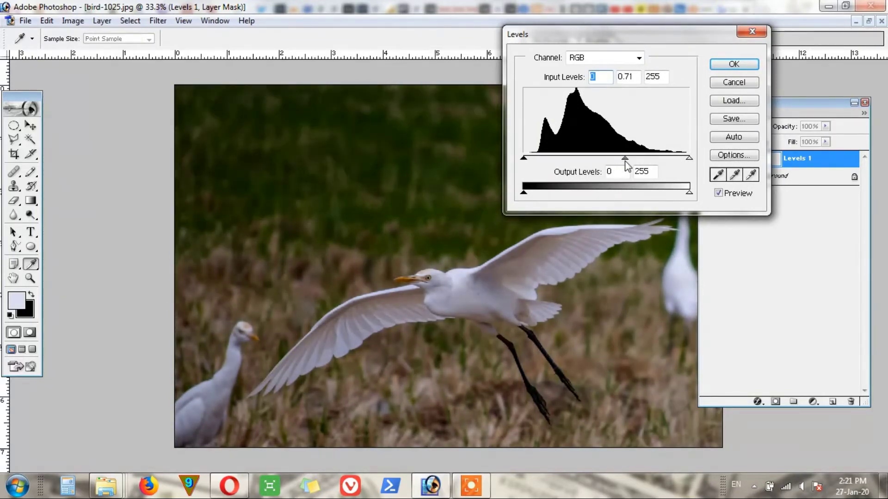
key(Return)
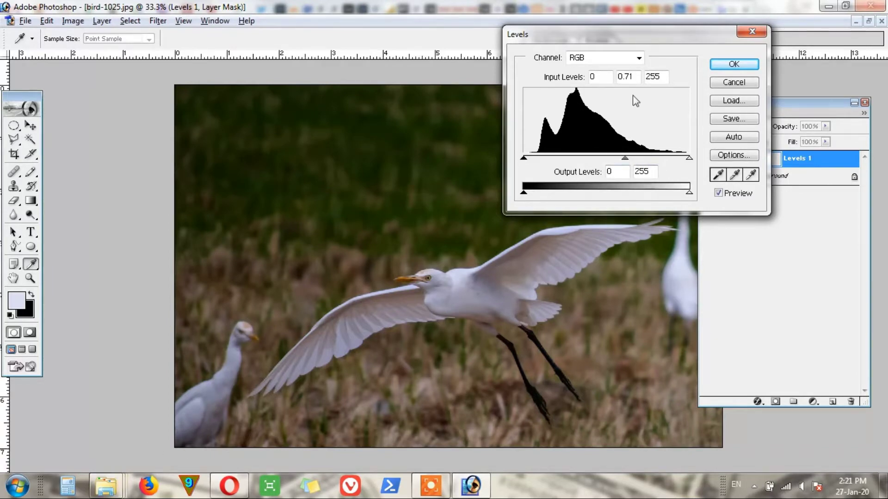
double_click(634, 78)
click(735, 140)
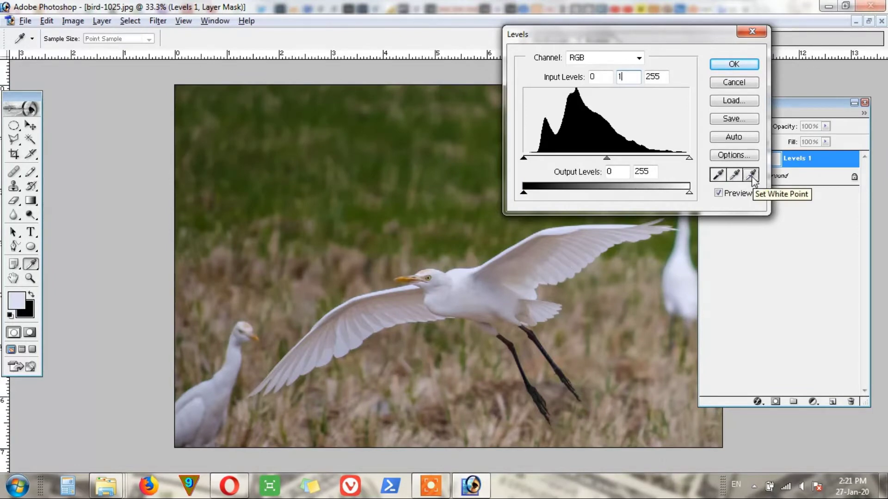
Set the white point on the flying bird's white neck, lower the midtone input level to 0.90 and apply the Levels
click(750, 174)
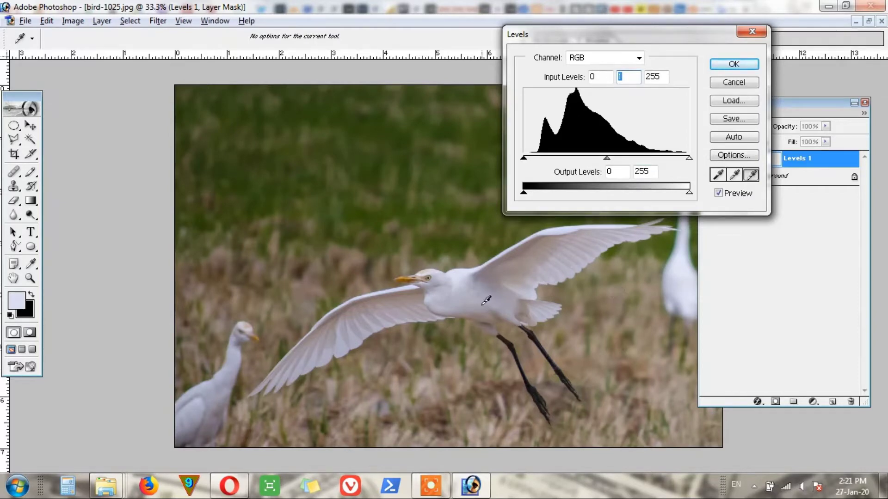
click(457, 271)
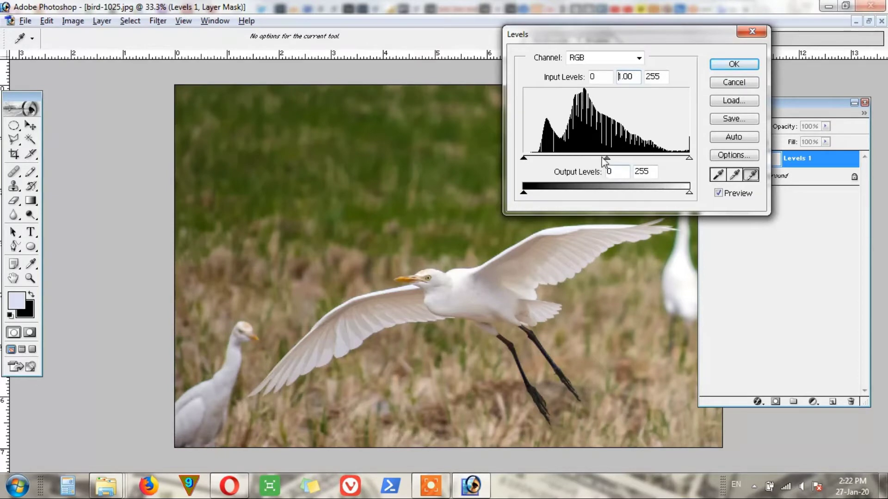
drag(607, 162, 613, 160)
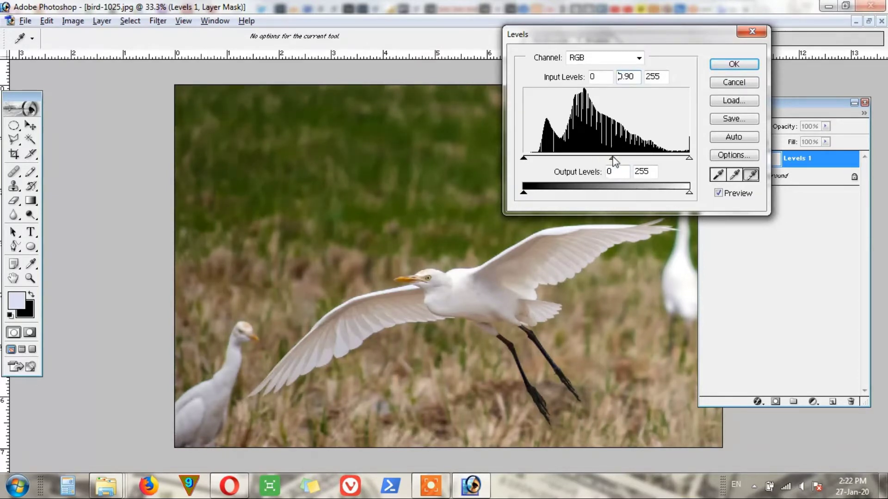
click(731, 64)
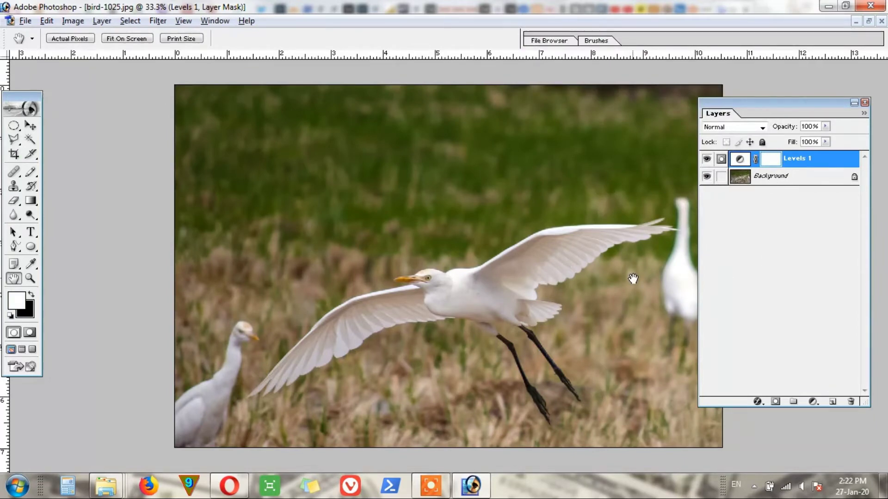
Hide and show the Levels 1 layer to compare the bird photo before and after correction
click(707, 159)
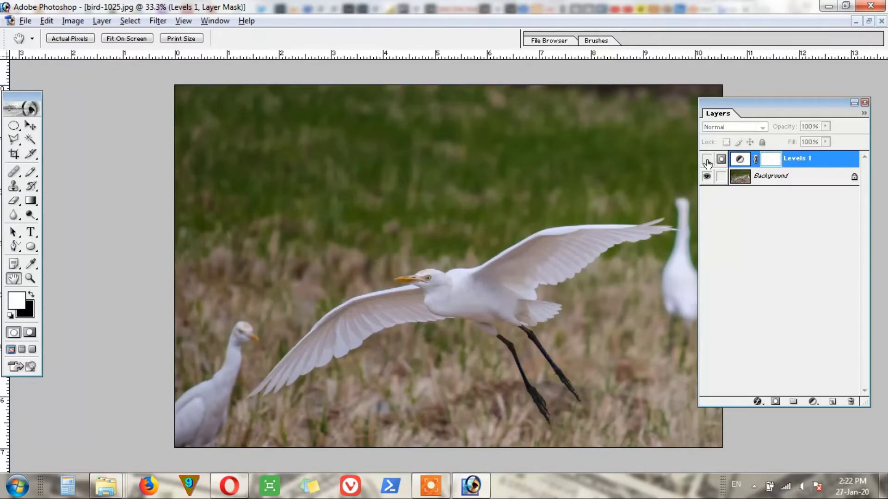
click(706, 160)
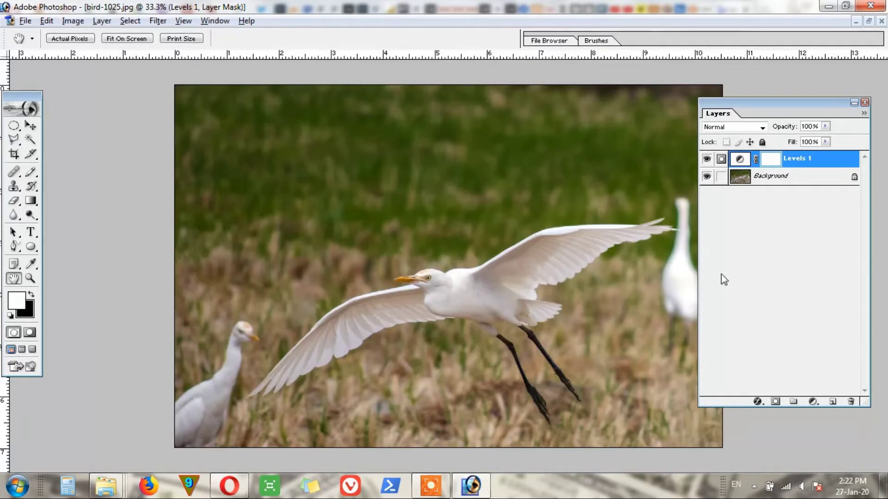
Switch to the peacock photo _DSC9444_53.JPG and add a Levels adjustment layer, keeping the bird clear of the dialog
key(ctrl+Tab)
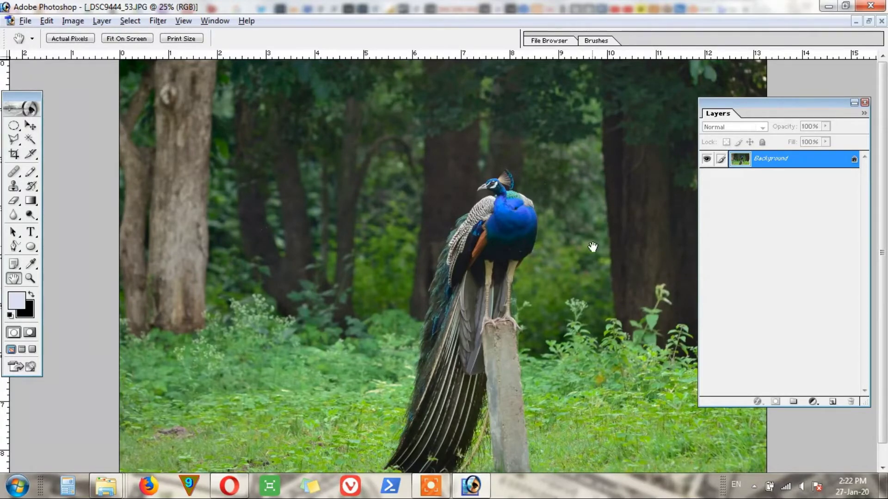
key(z)
click(512, 209)
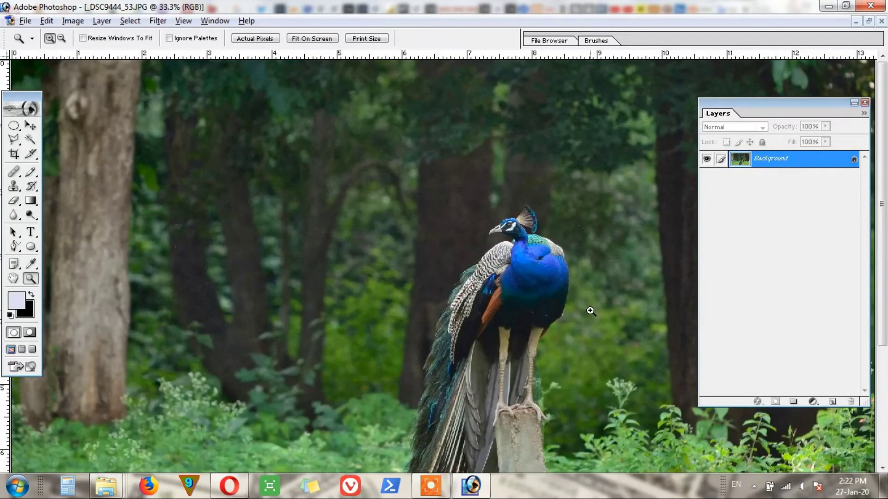
click(810, 403)
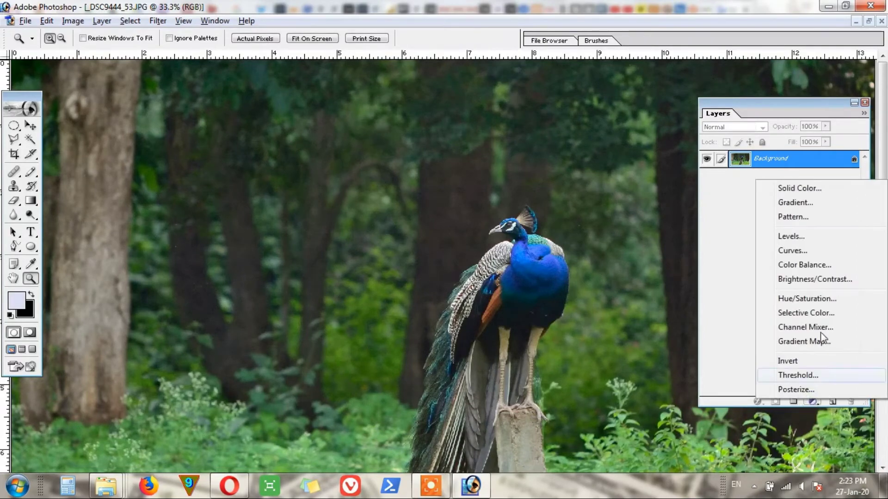
click(809, 237)
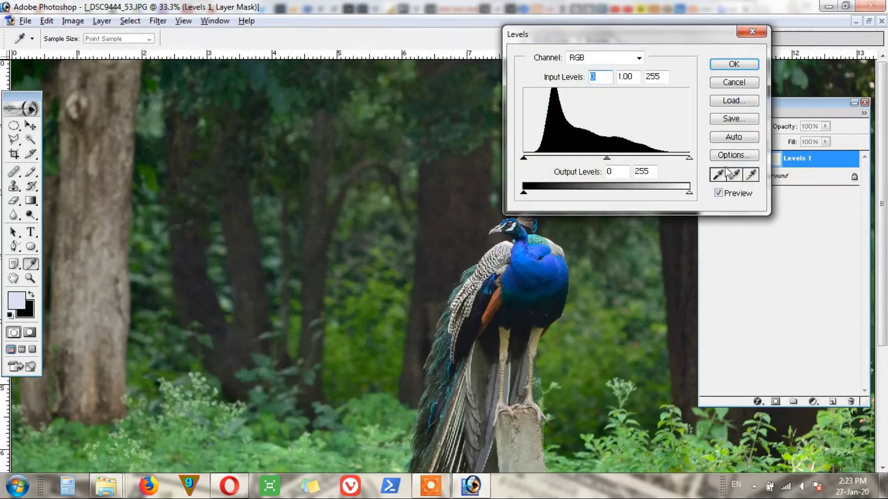
drag(664, 31, 774, 180)
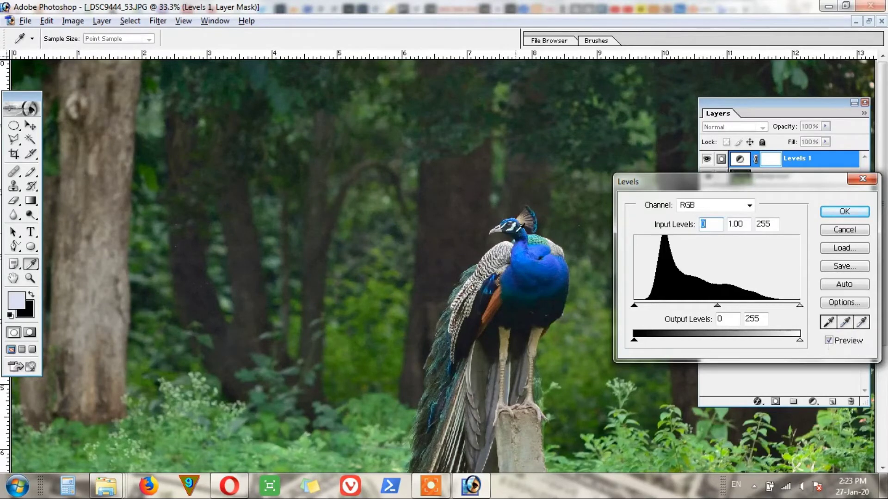
Set the white point on the white patch of the peacock's face, compare the preview and apply the Levels
click(859, 320)
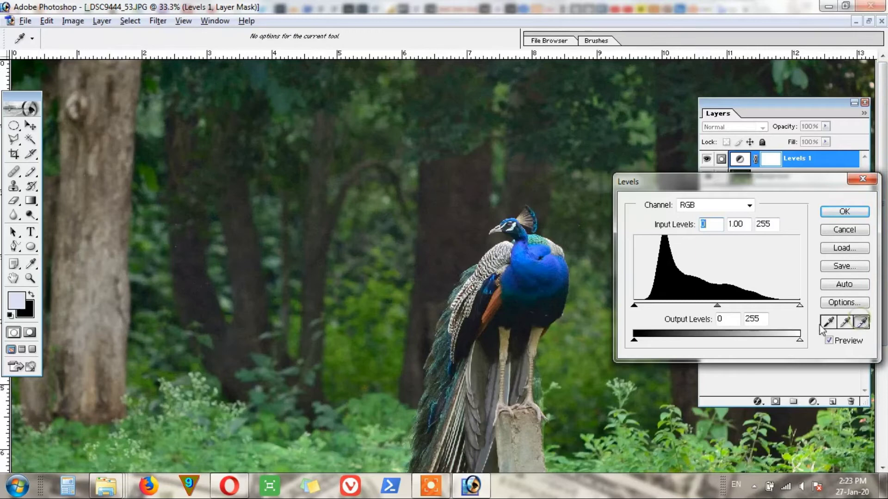
click(514, 226)
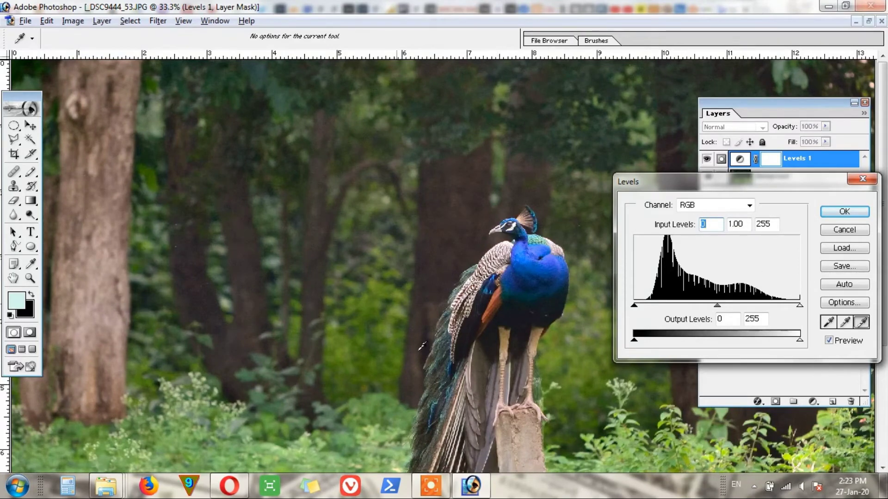
click(828, 341)
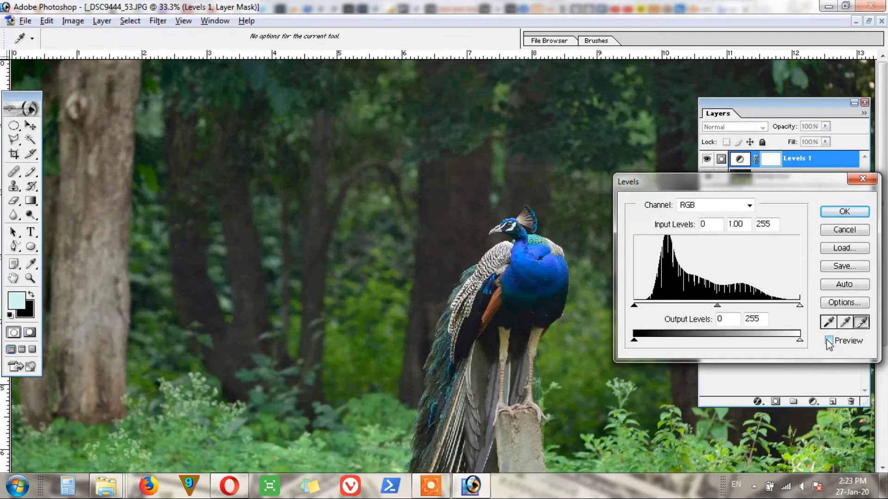
click(828, 341)
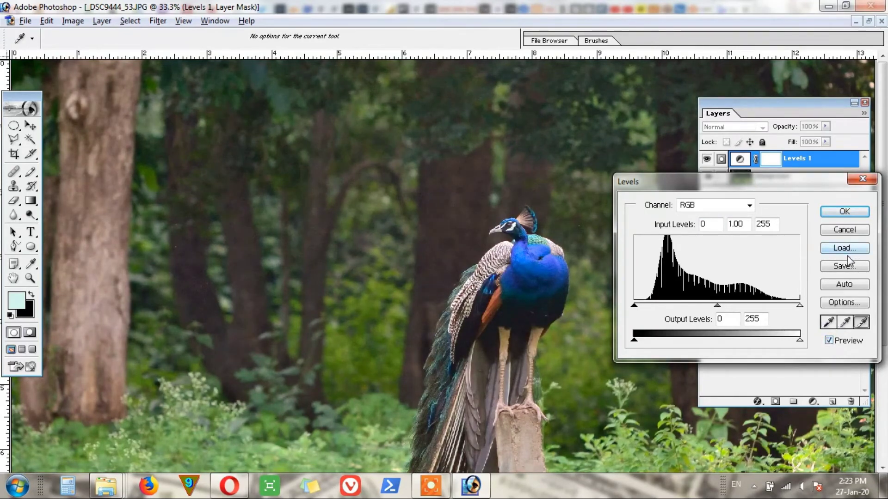
click(843, 211)
Compare the wider peacock scene with the Levels 1 layer hidden and shown
key(z)
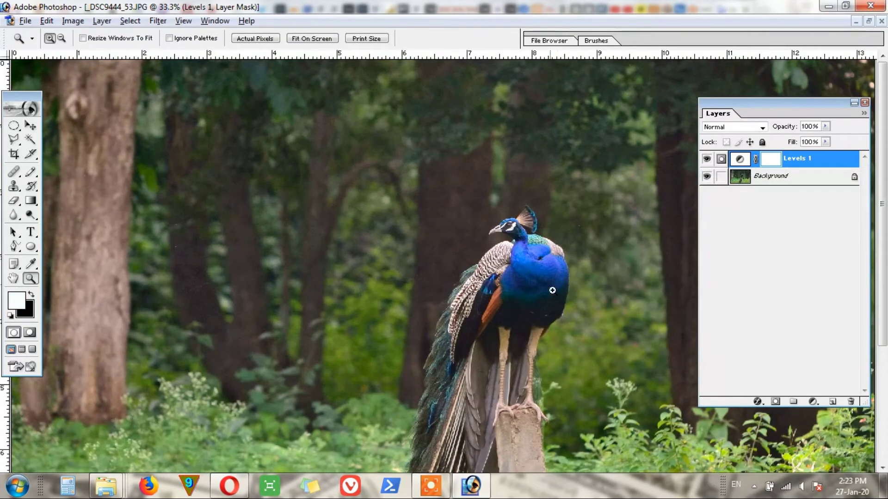
alt+click(522, 299)
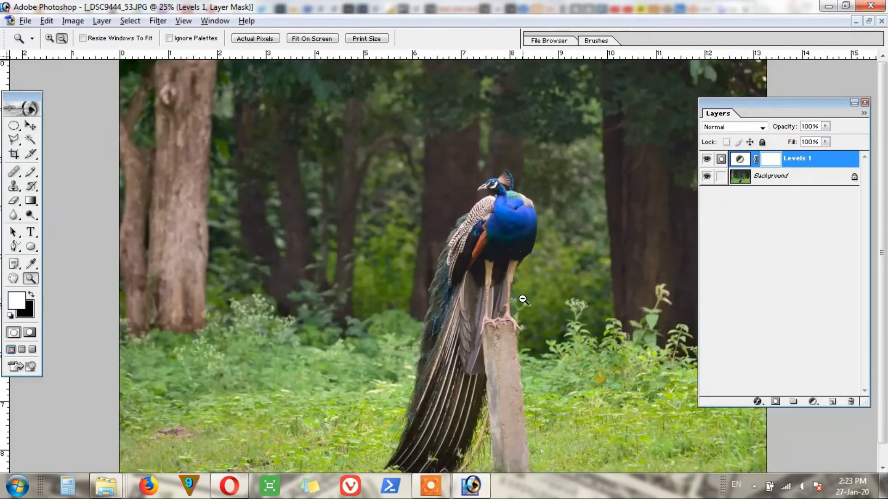
click(707, 160)
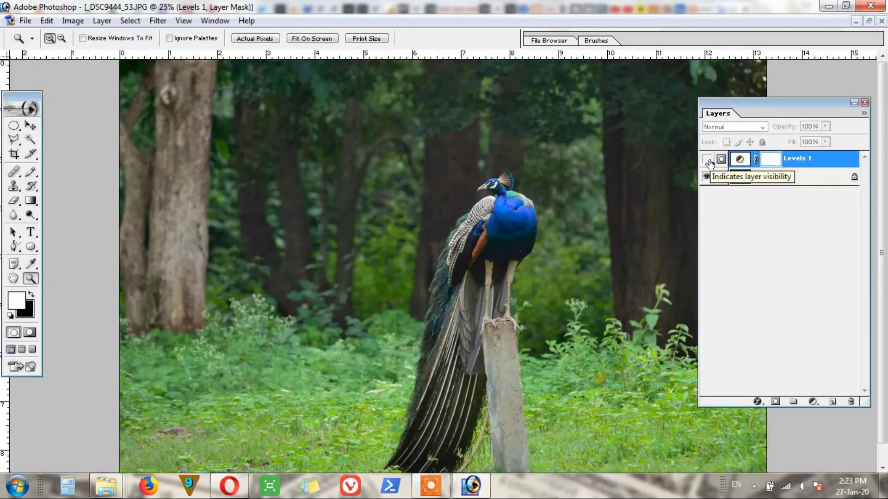
click(707, 160)
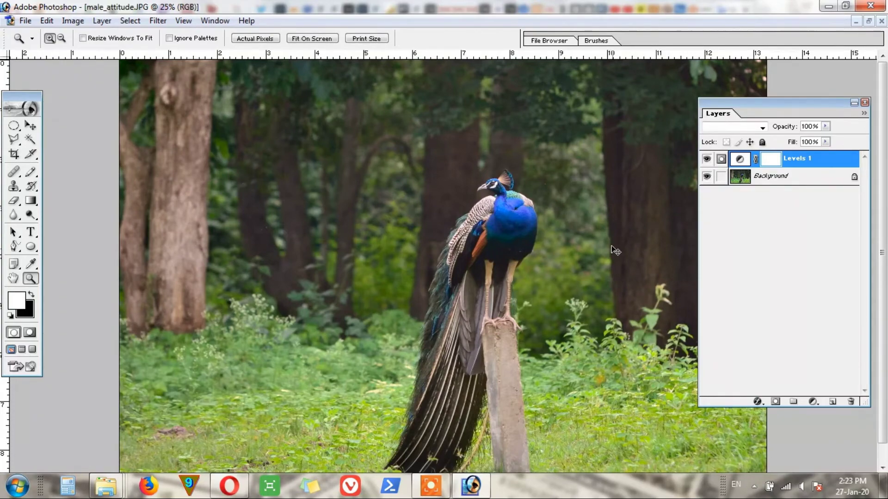
Switch to the perched raptor photo male_attitude.JPG and add a Levels adjustment layer
key(ctrl+Tab)
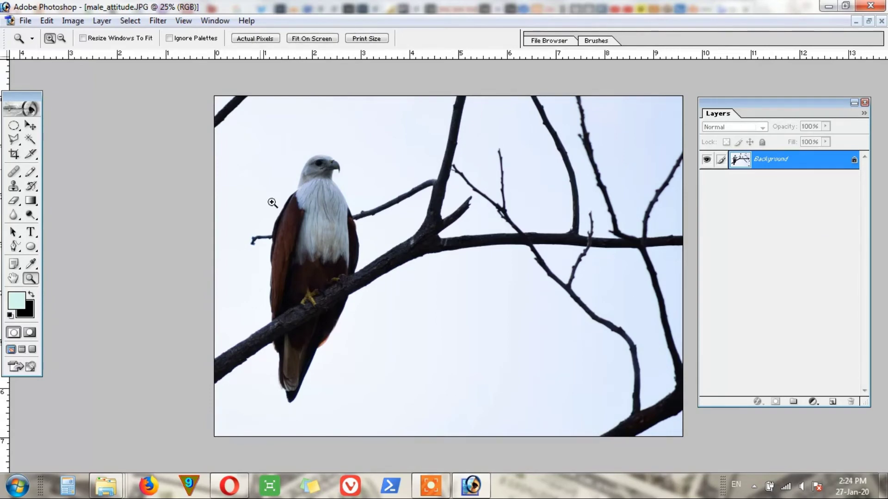
click(812, 401)
click(791, 234)
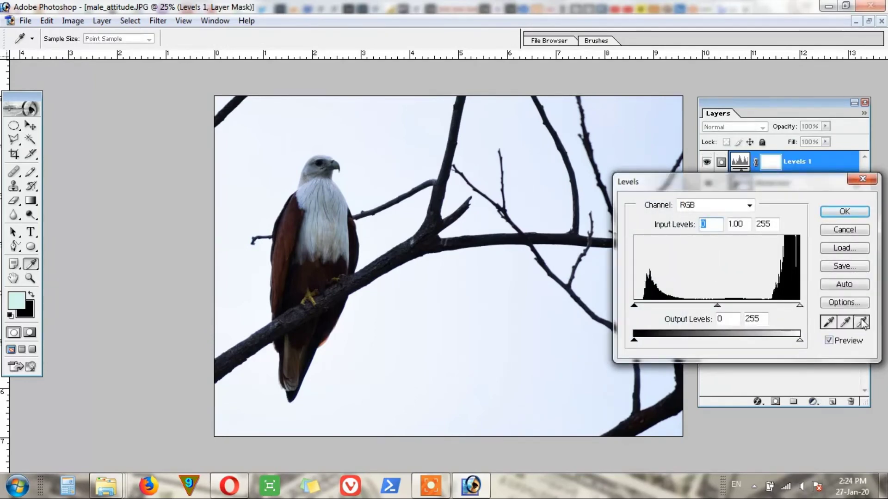
Set the white point on the pale sky below the raptor's branch, compare the preview off and on, and apply the Levels
click(862, 322)
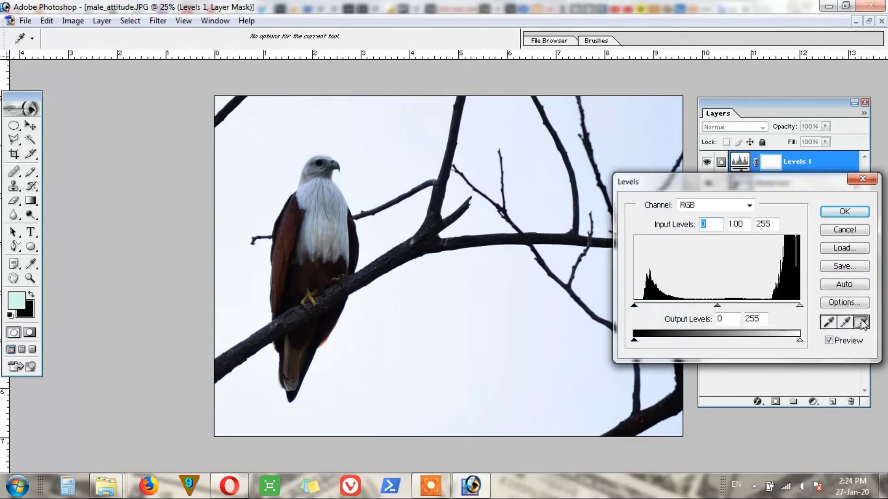
click(232, 416)
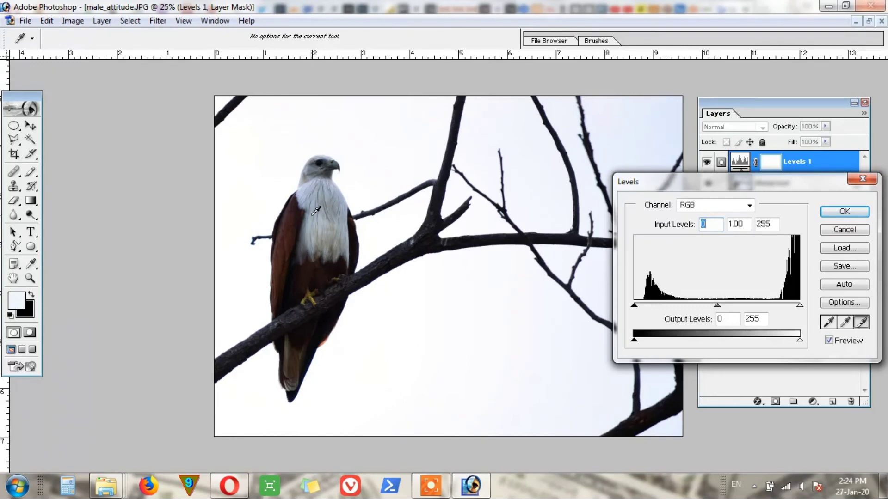
click(828, 341)
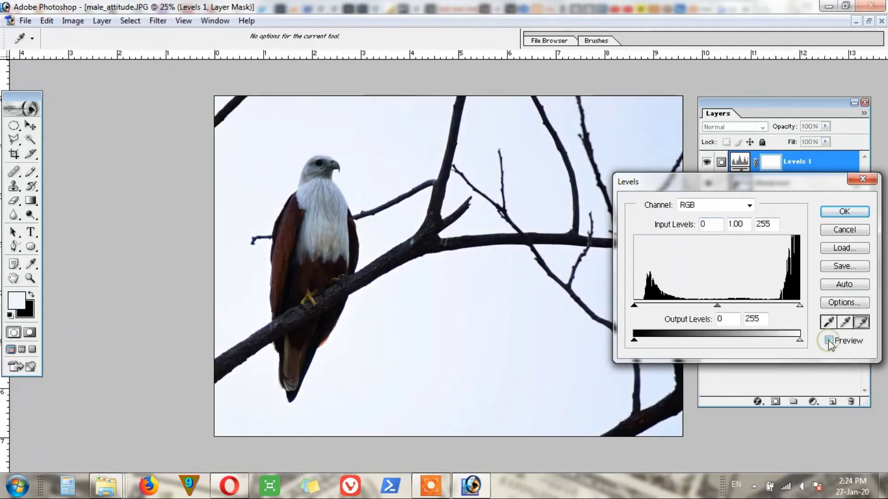
click(829, 341)
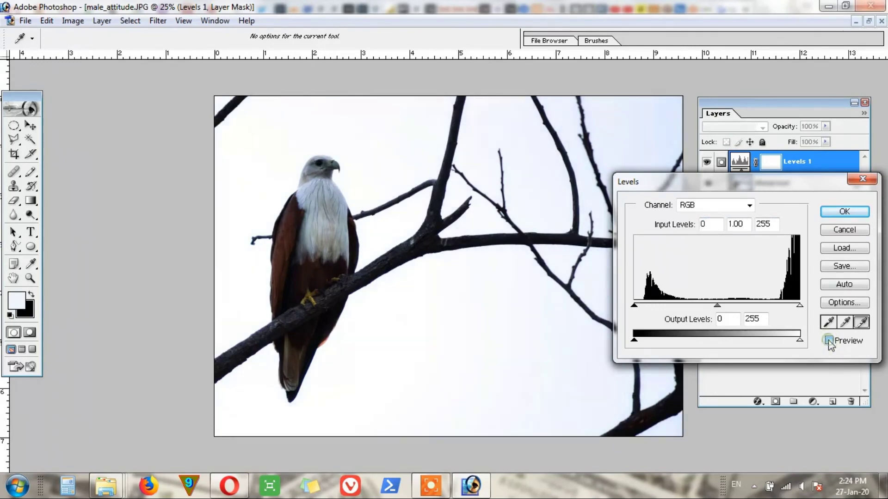
click(844, 211)
Compare the raptor close up with the Levels 1 layer hidden and shown, dismissing the e-mail notification
key(z)
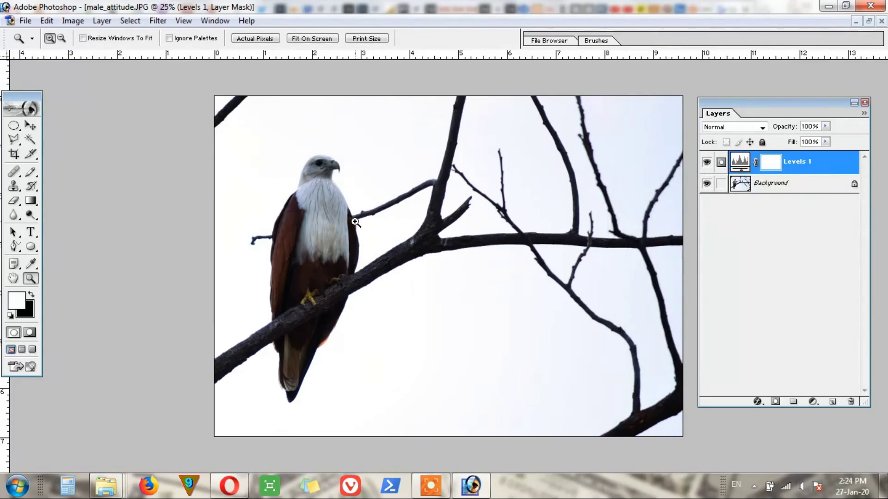
click(355, 220)
click(321, 243)
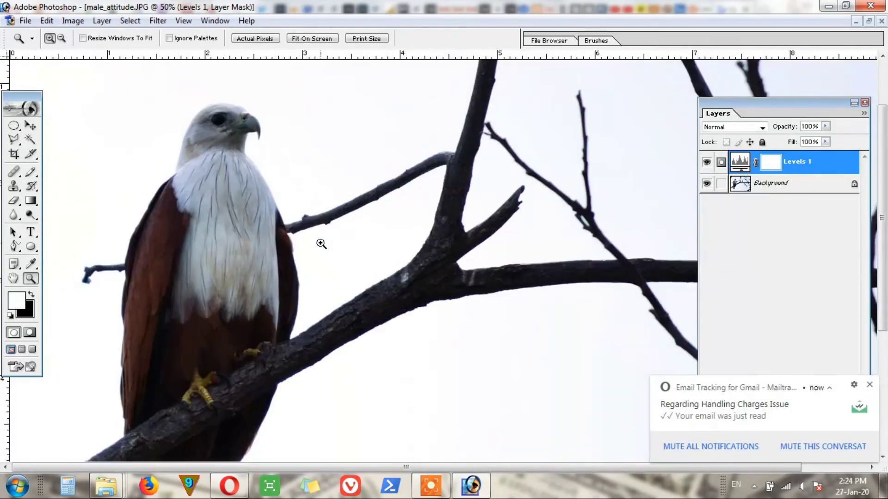
click(871, 385)
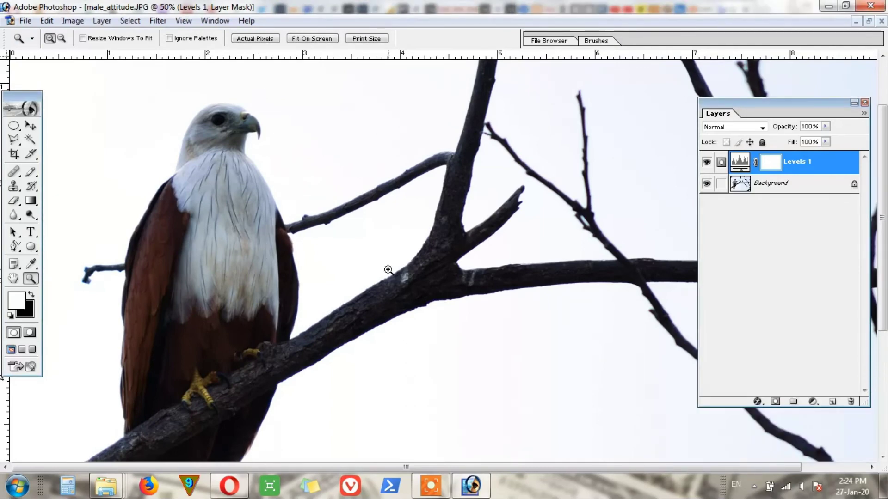
click(706, 162)
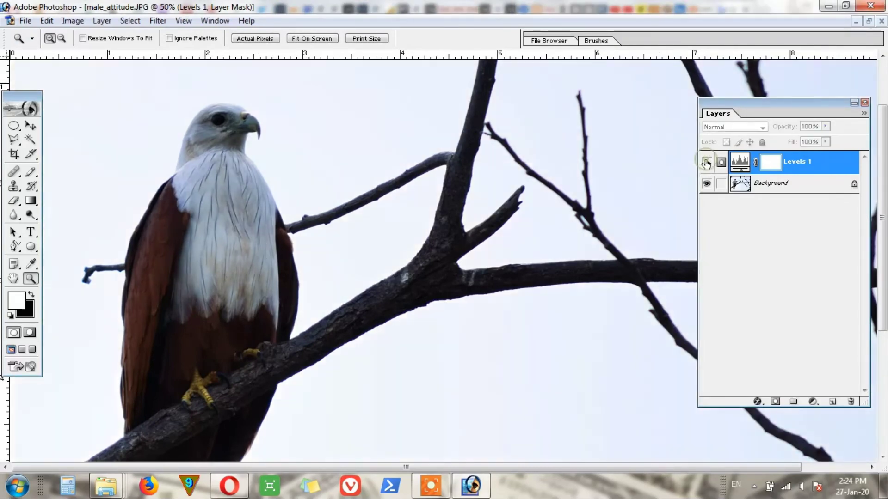
click(706, 162)
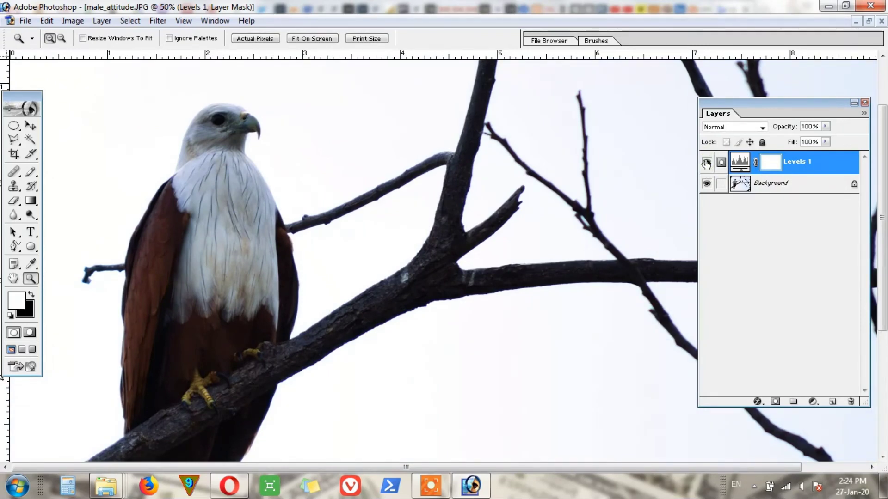
alt+click(367, 228)
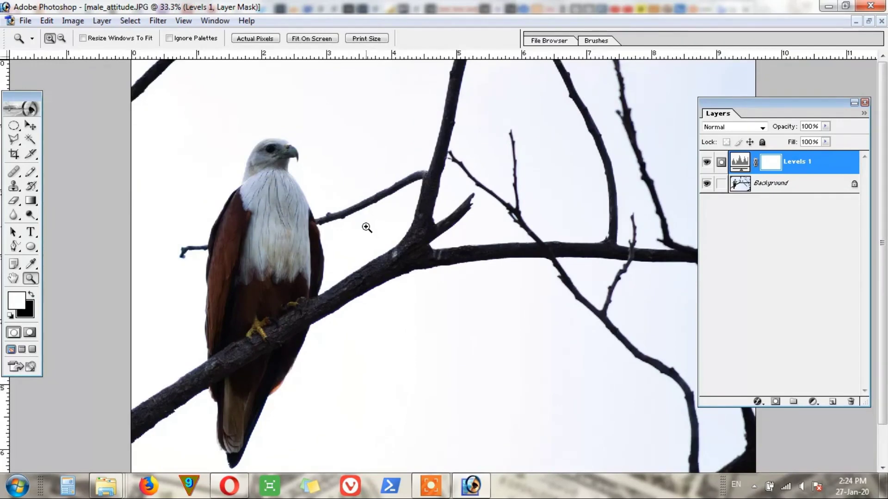